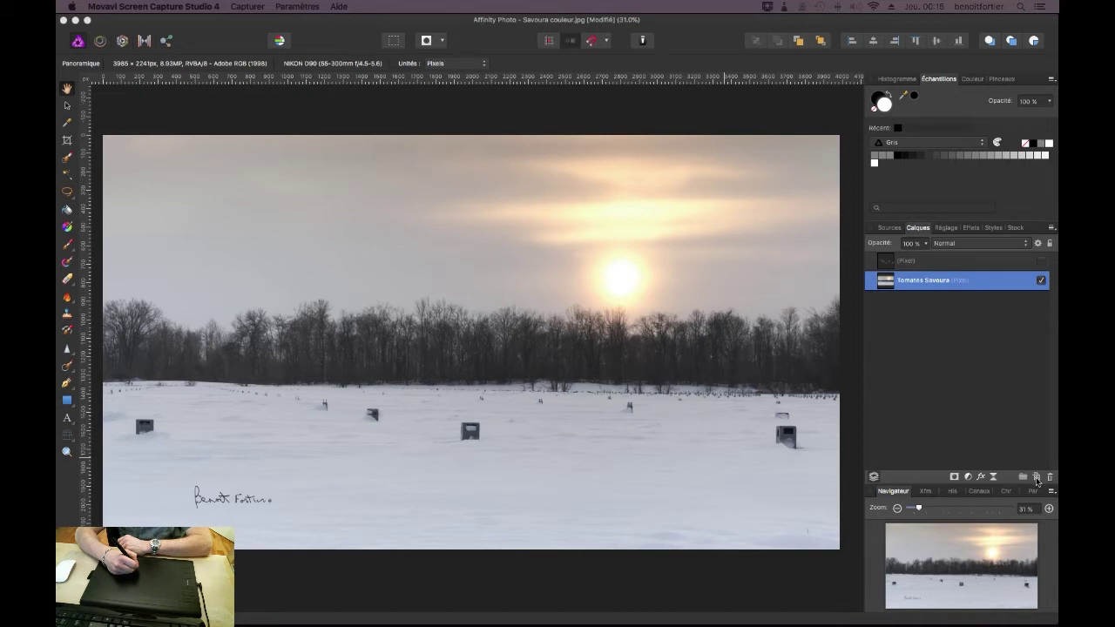
Add an empty pixel layer above the snowy sunset photo layer for the clones.
click(1037, 478)
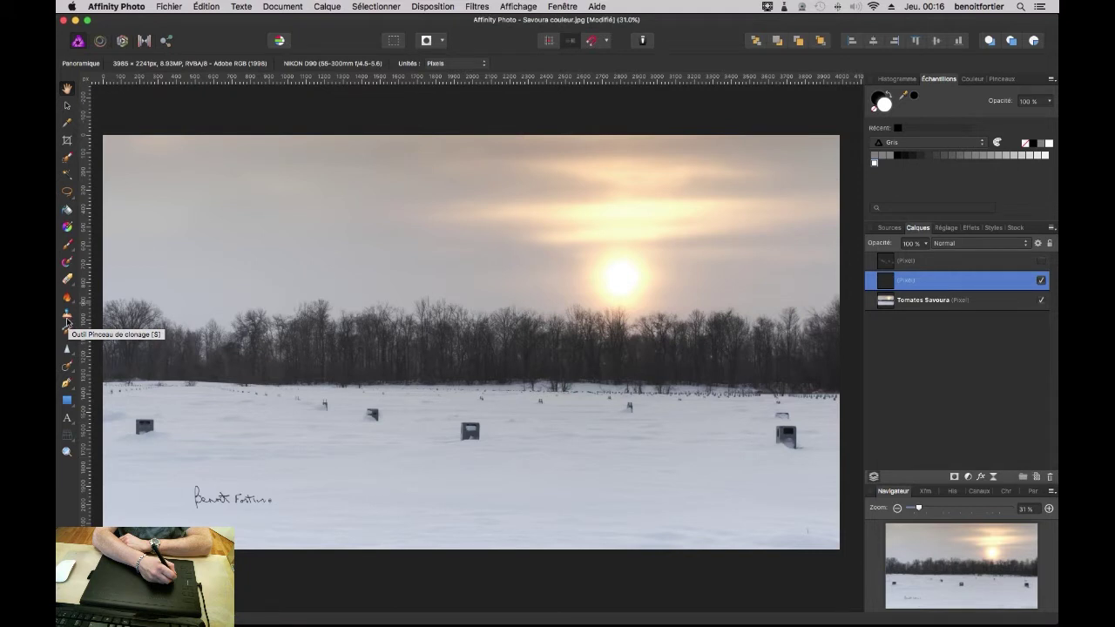
Zoom in on the central ice-fishing hut.
key(z)
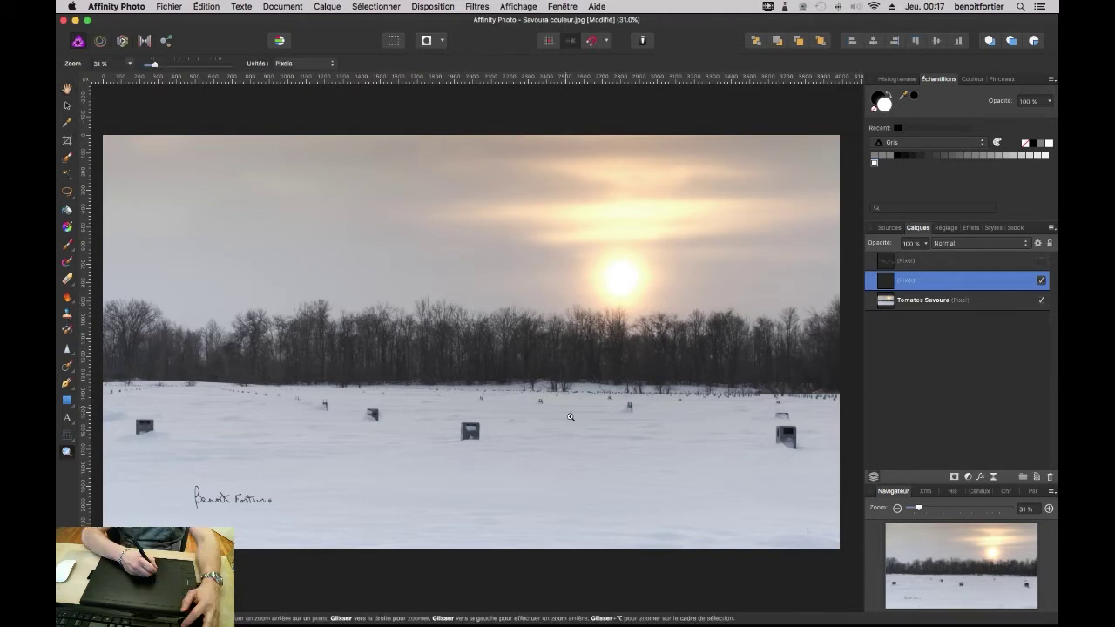
click(473, 430)
click(471, 432)
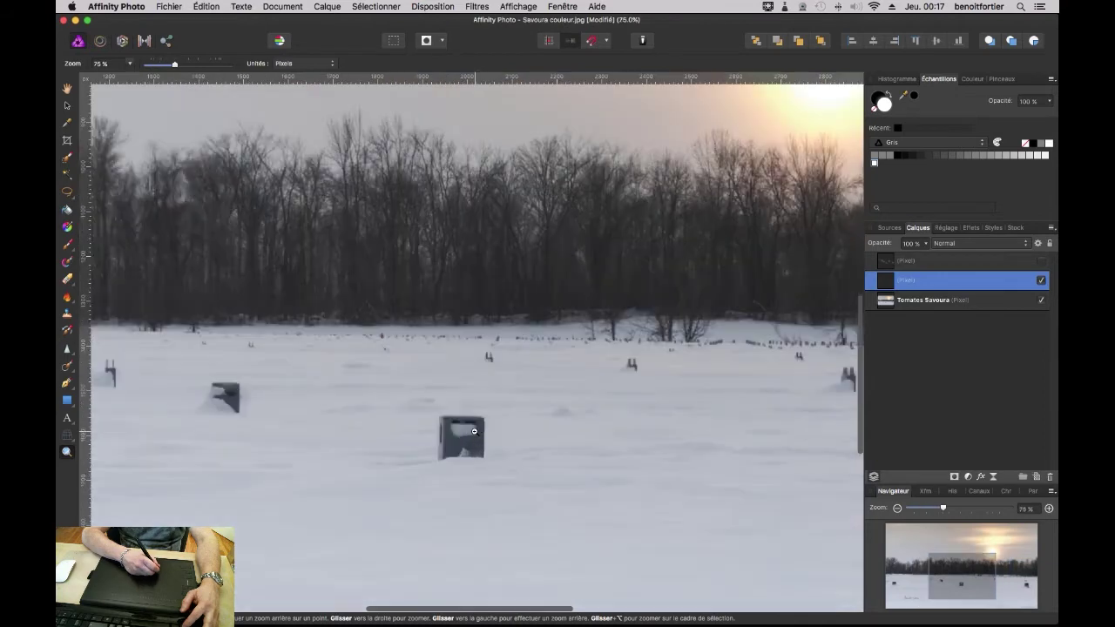
click(469, 433)
click(466, 434)
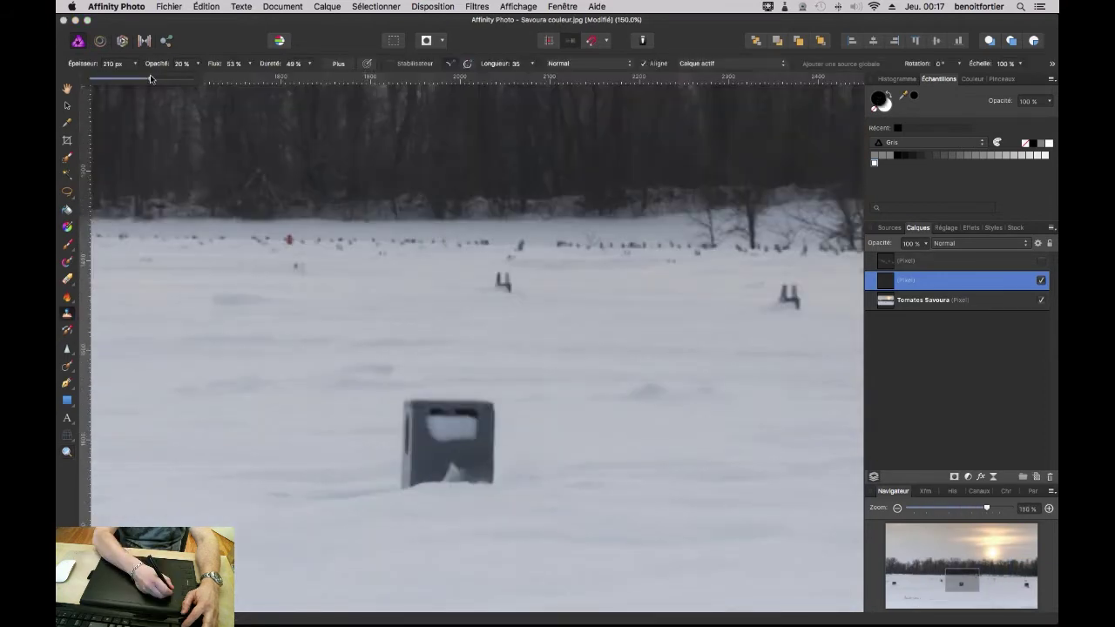
Set the clone brush to 230 px, sample the central hut, and start painting a copy rightward.
drag(150, 78, 152, 78)
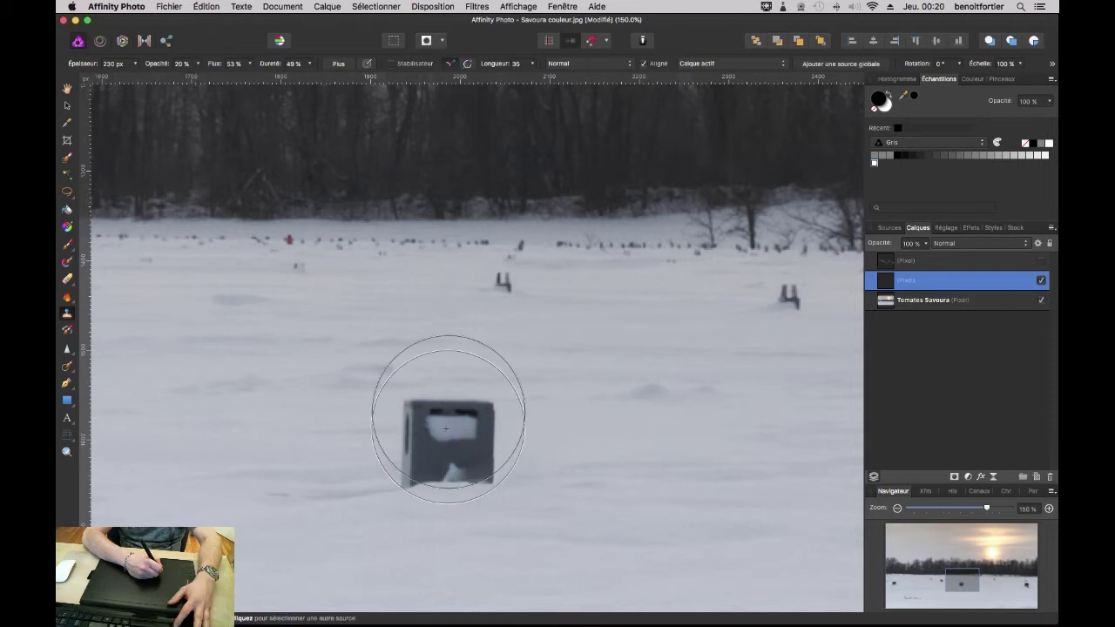
alt+click(547, 325)
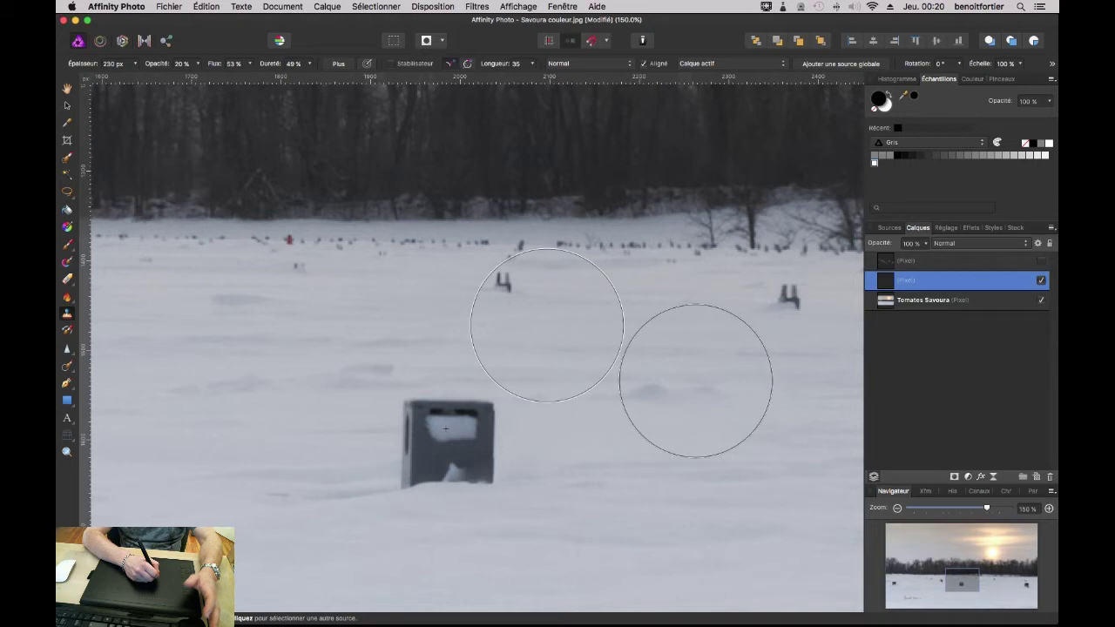
click(704, 456)
drag(705, 457, 716, 463)
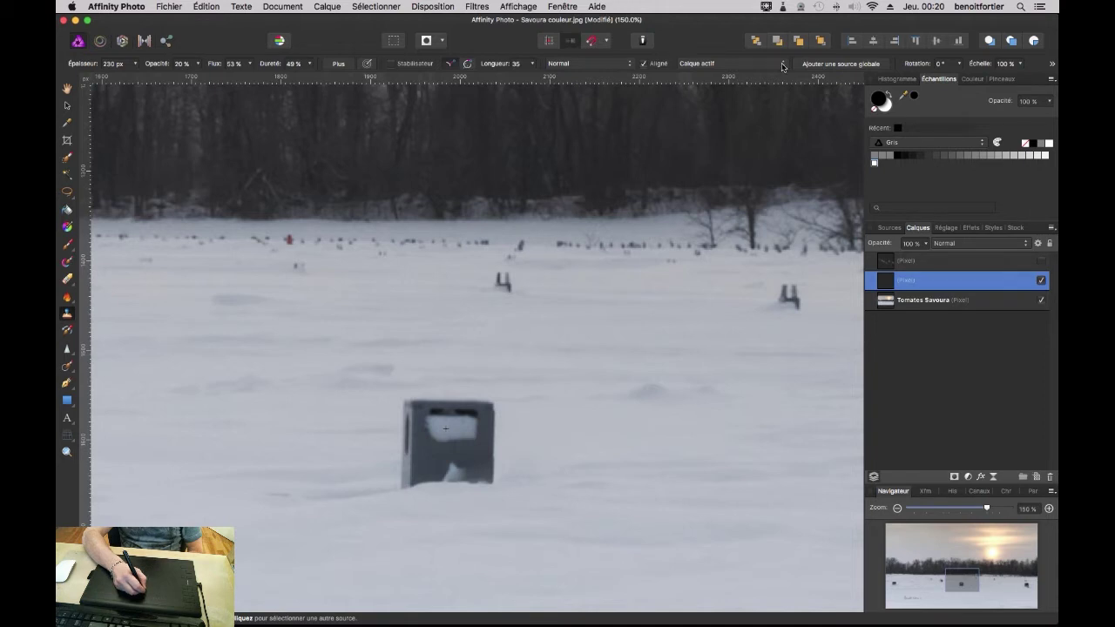
Sample from 'Calque actif et sous-jacent', paint a hut copy right of the original, and undo the stray stroke.
click(781, 67)
click(723, 71)
drag(656, 462, 655, 430)
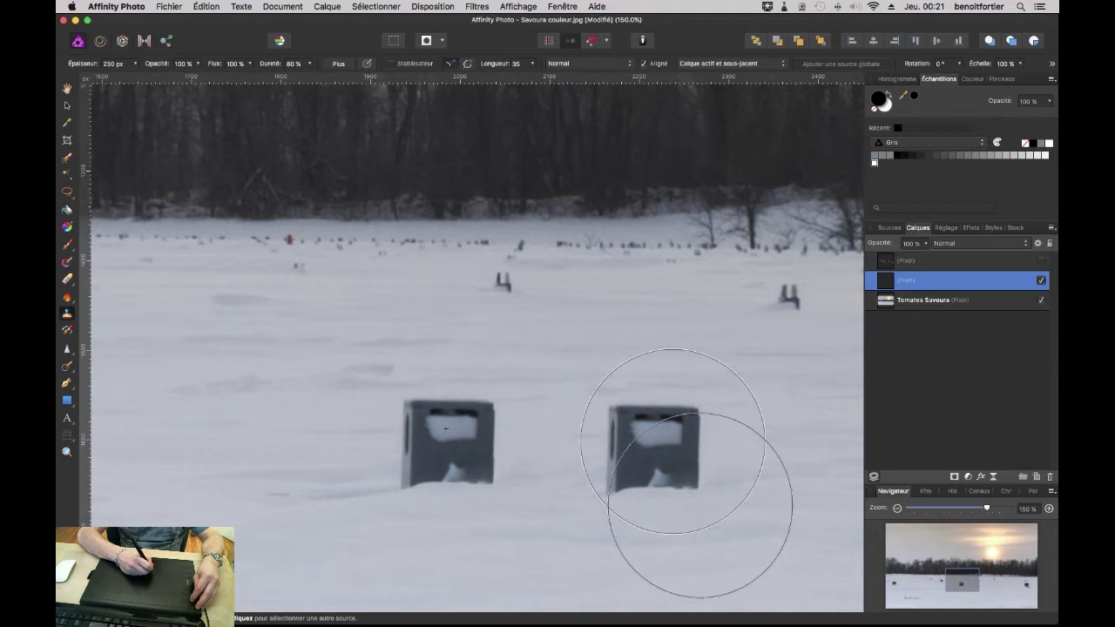
click(445, 428)
key(super+z)
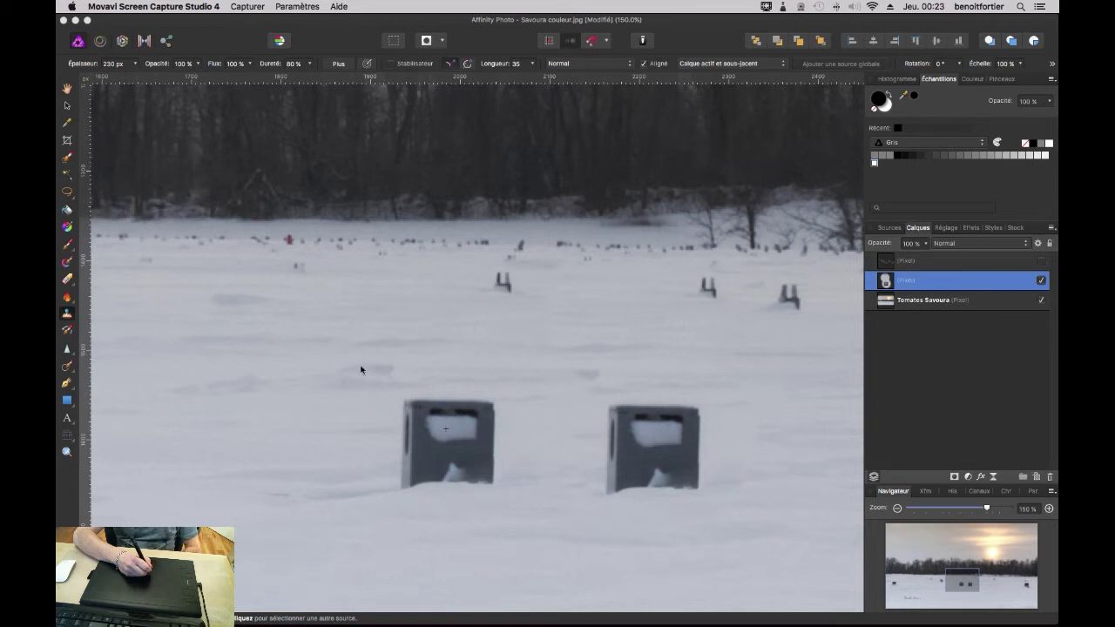
Switch to the Eraser Brush at 41 px width.
click(67, 280)
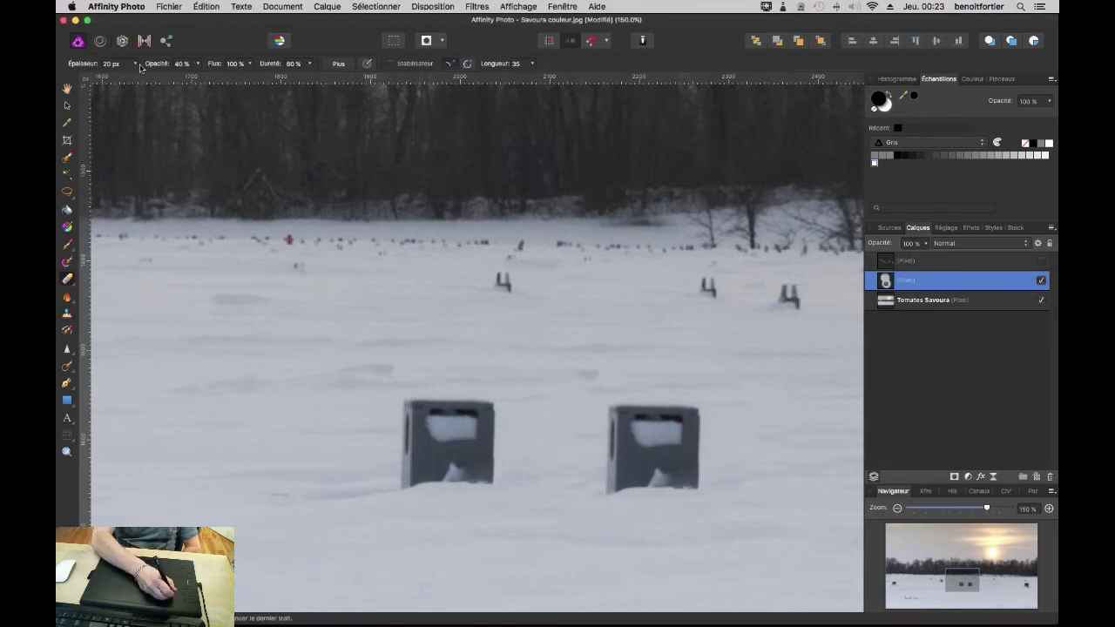
drag(135, 63, 583, 406)
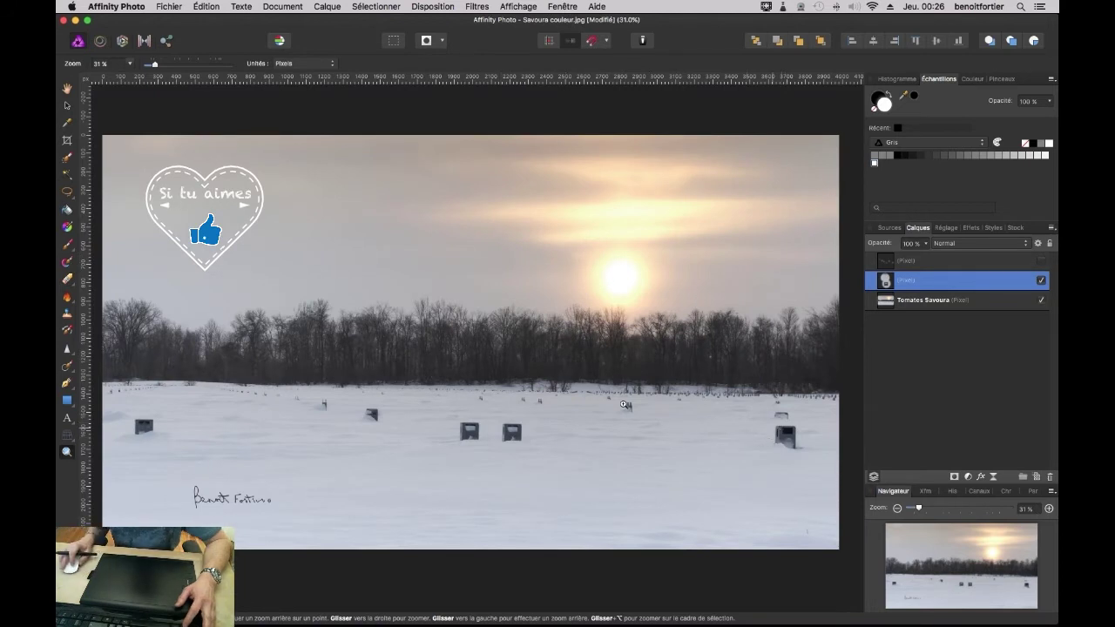
With clone hardness lowered to 52%, sample a hut and paint a third hut left of the central pair.
key(s)
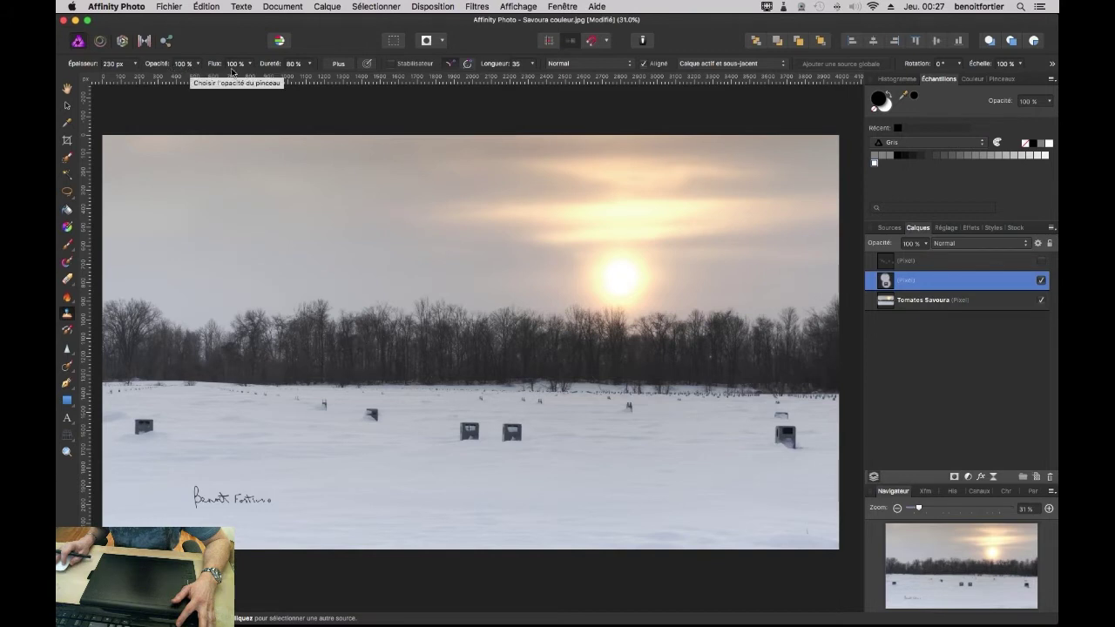
click(309, 67)
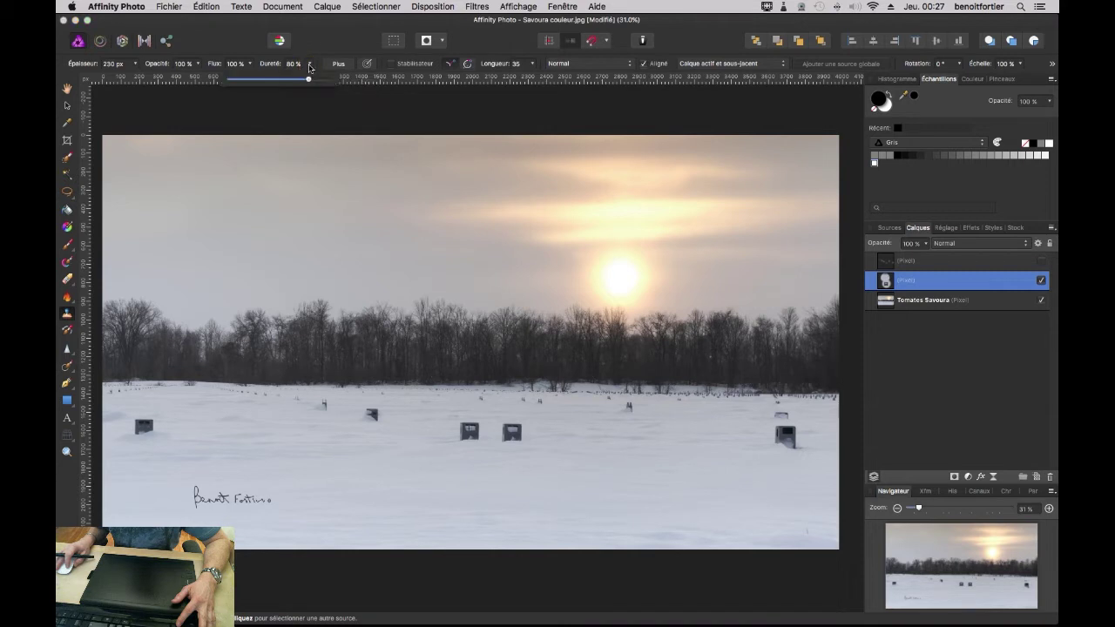
drag(305, 79, 281, 80)
alt+click(786, 435)
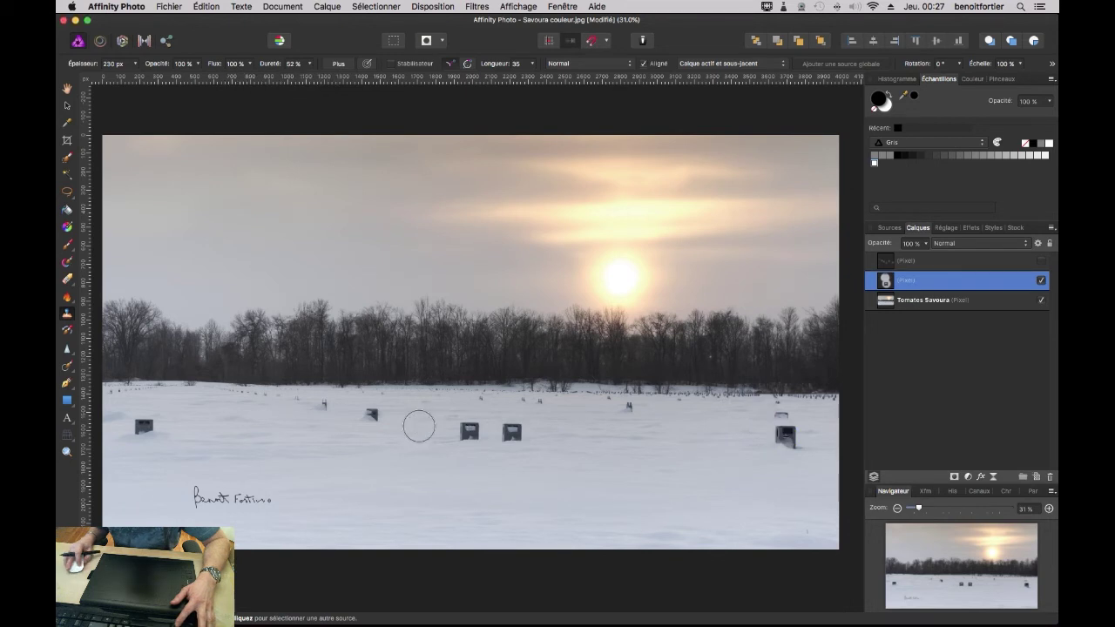
drag(418, 426, 407, 438)
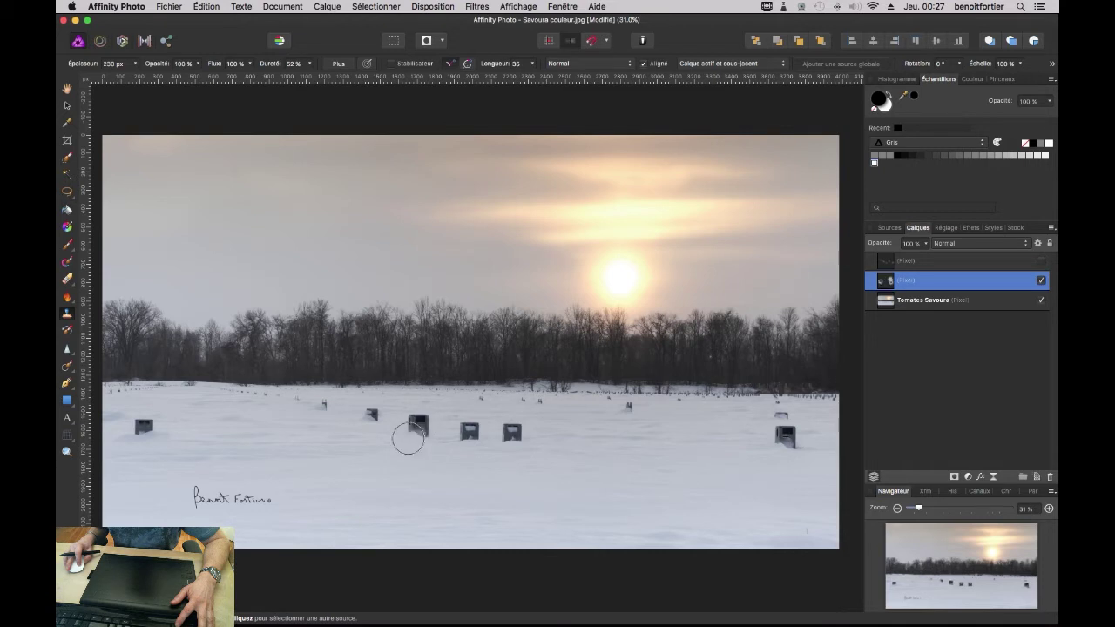
scroll(408, 439, up, 5)
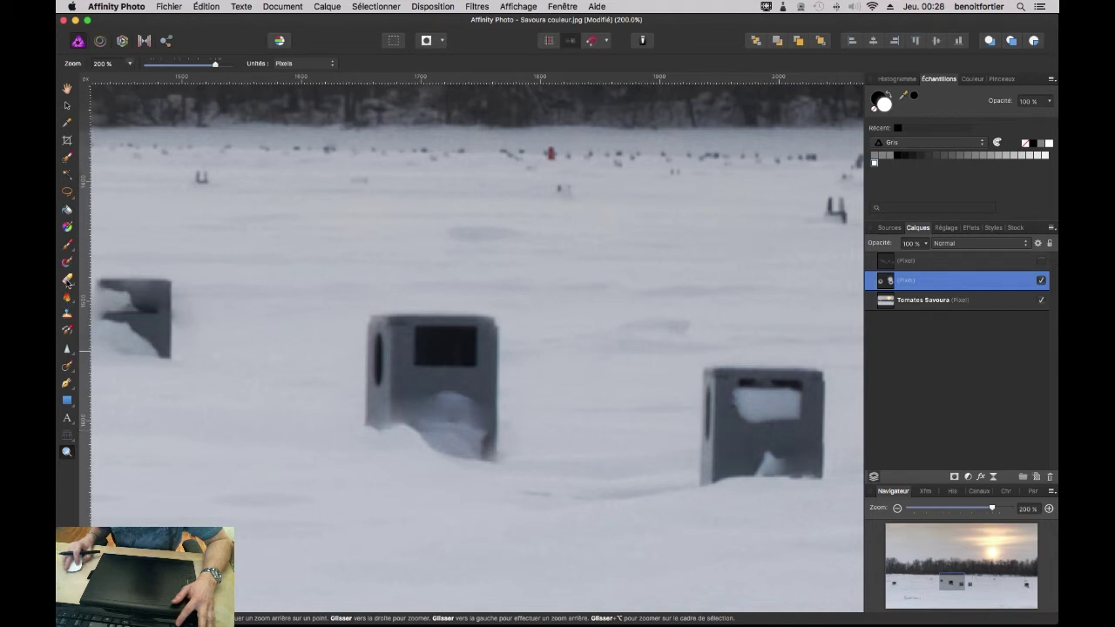
Touch up with the Eraser Brush, then return to the Clone Brush.
click(68, 280)
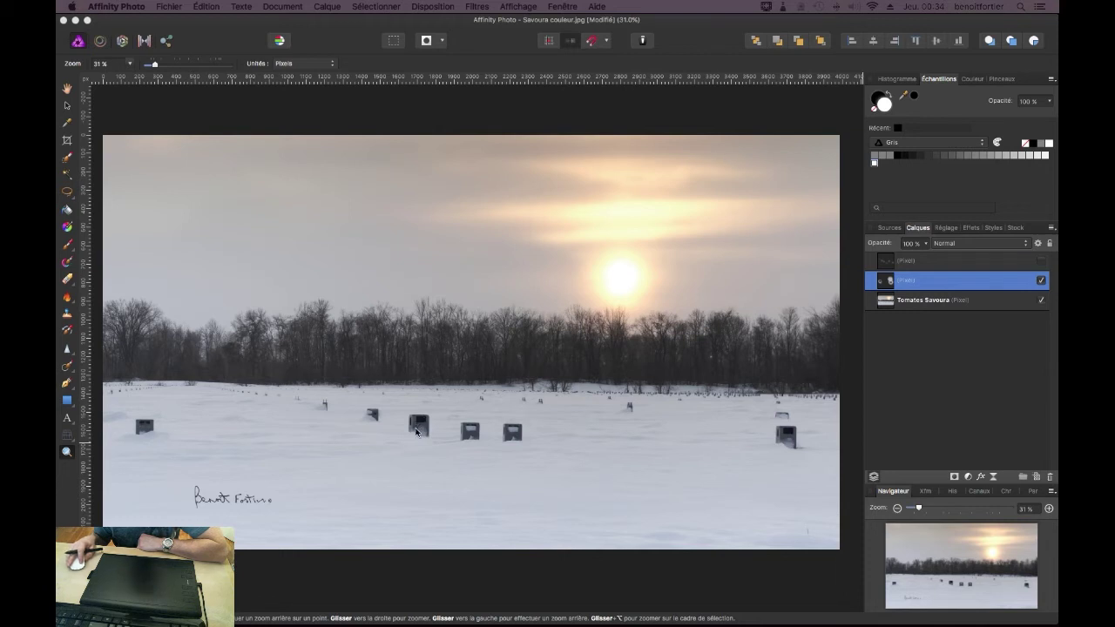
click(68, 316)
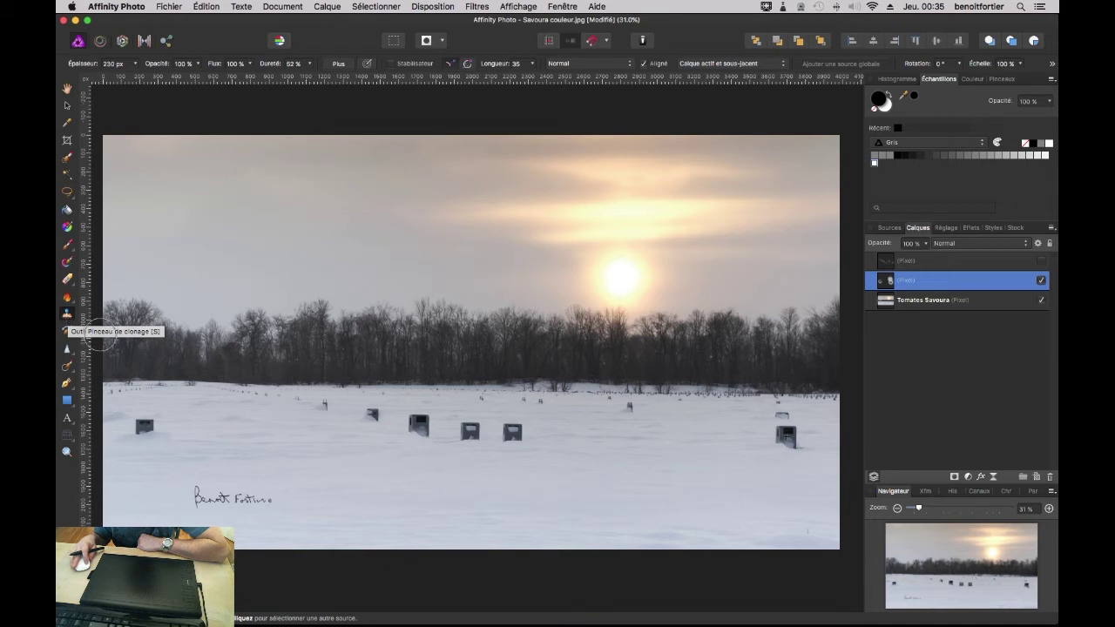
Enlarge the clone brush, sample a distant cabin, and stamp a small copy just left of it.
key(bracketright)
key(bracketright)
key(bracketright)
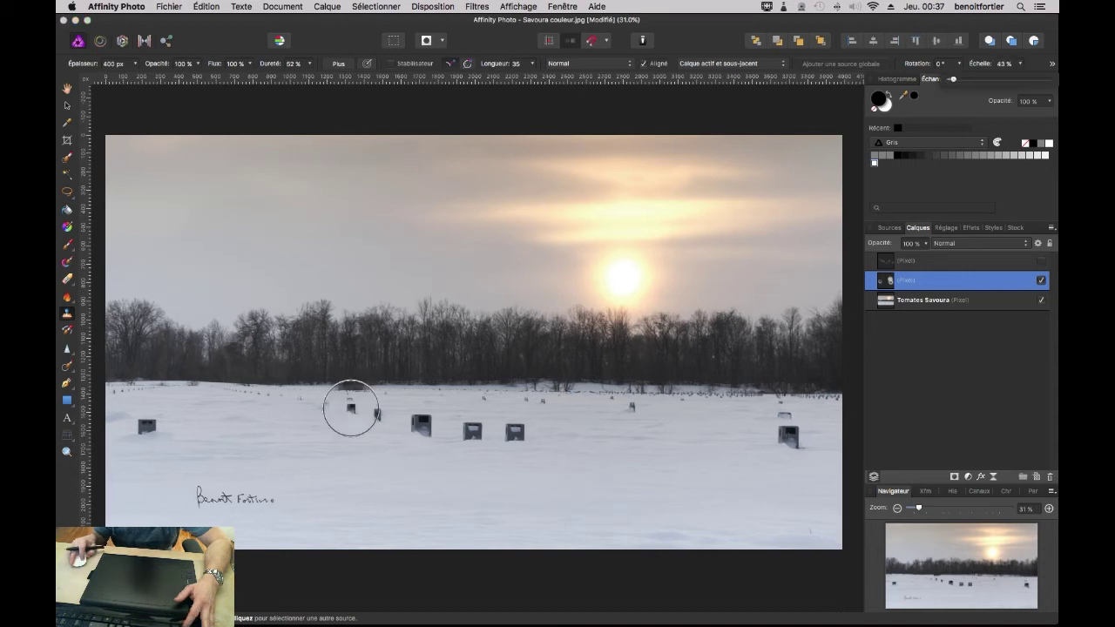
click(351, 409)
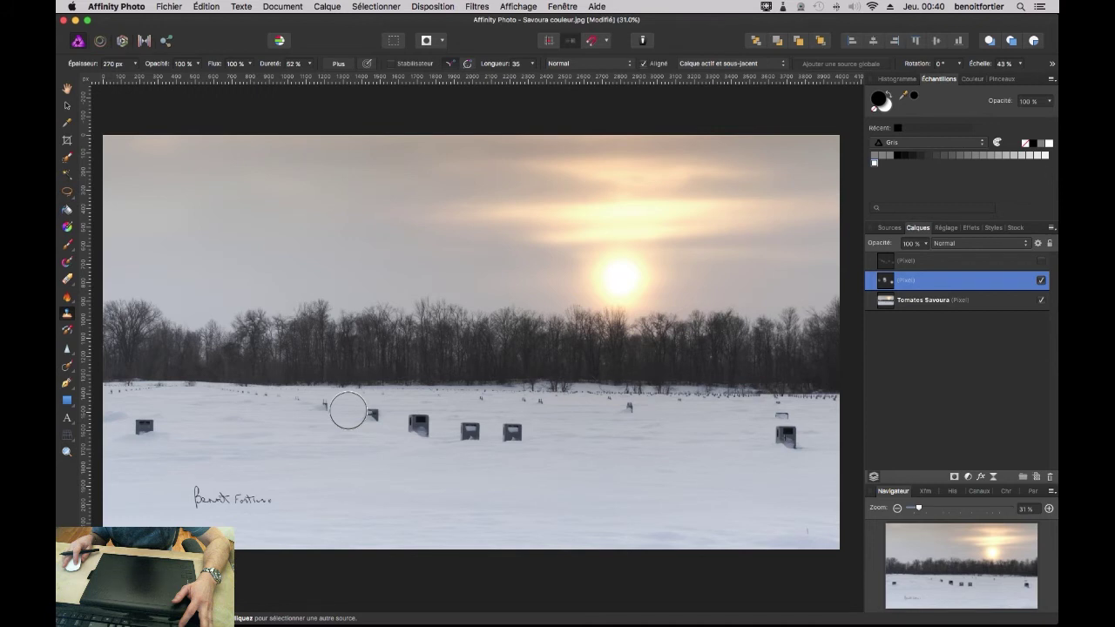
click(348, 411)
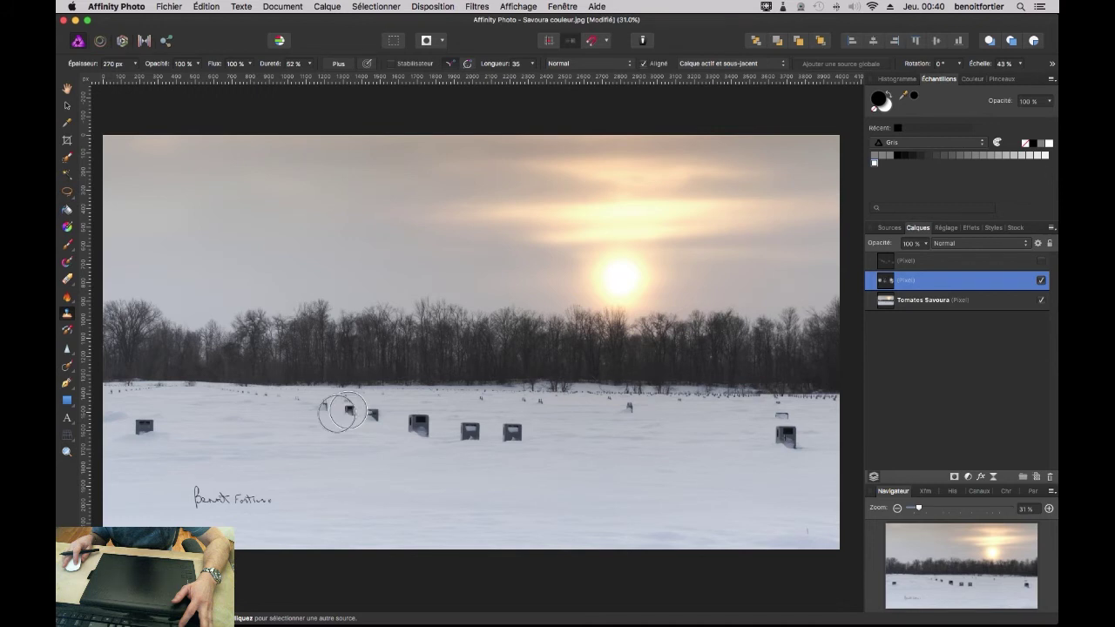
Zoom in on the new cabin and erase the leftover cloned fragment beside it.
click(67, 452)
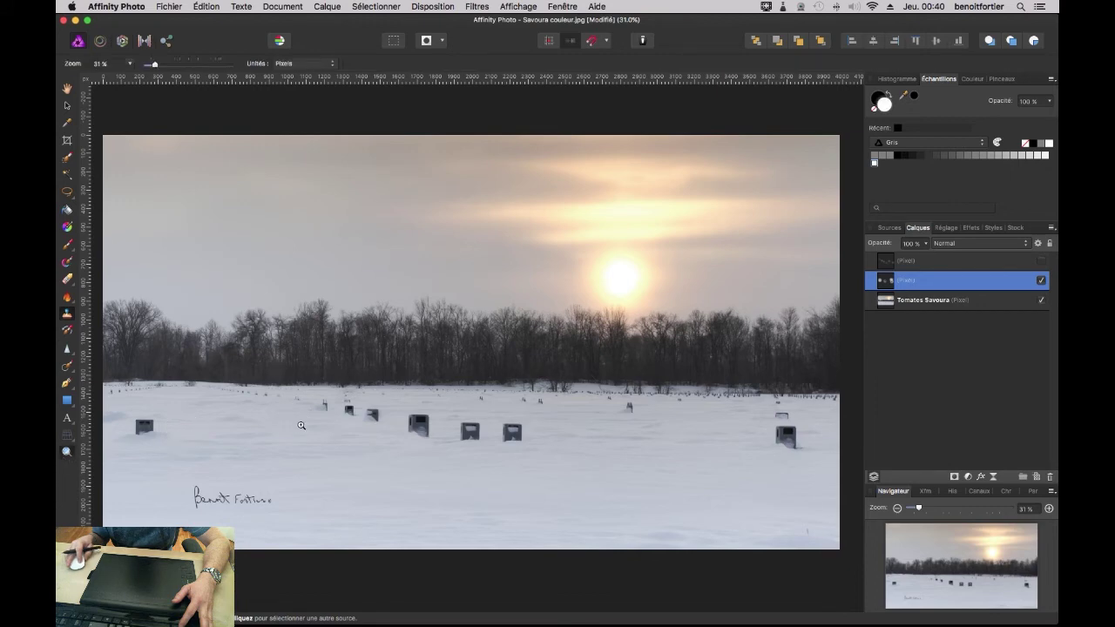
click(348, 411)
click(349, 411)
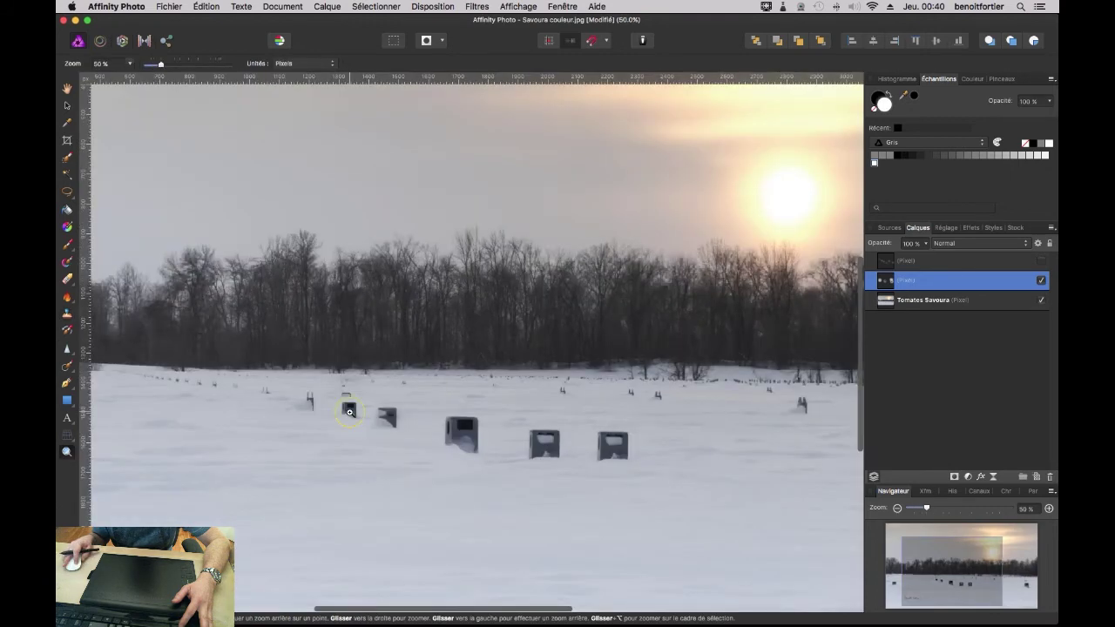
click(348, 411)
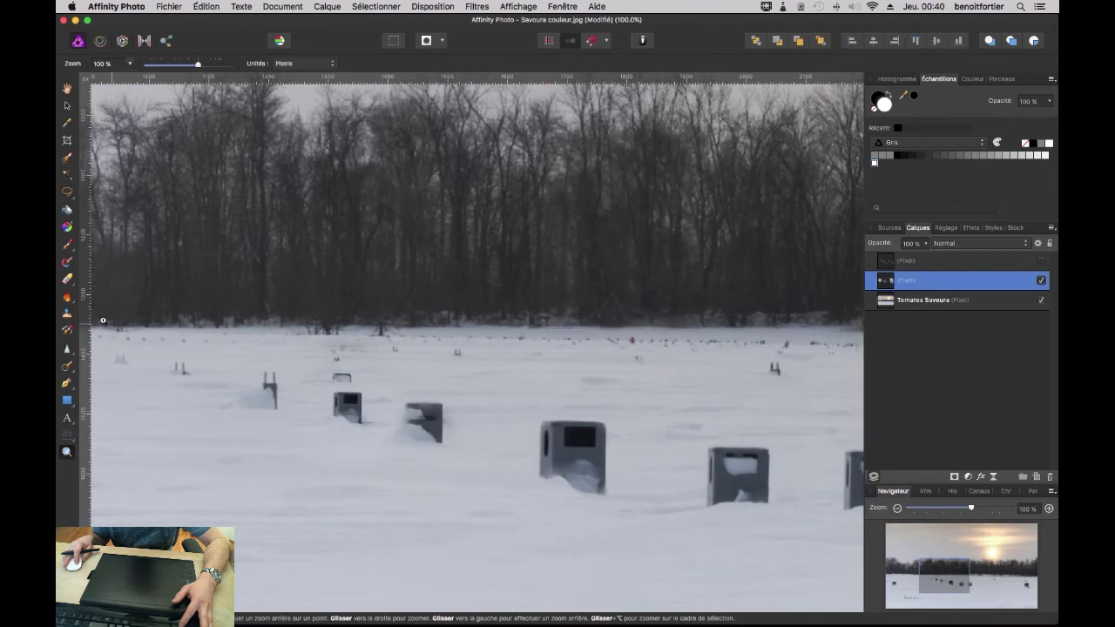
click(67, 279)
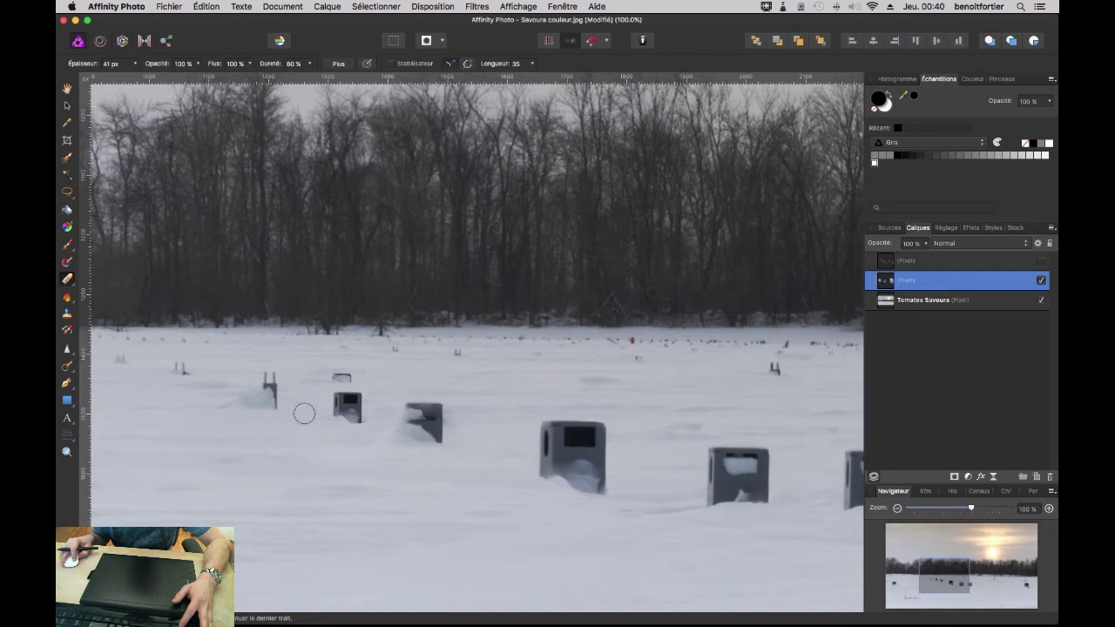
drag(317, 378, 319, 351)
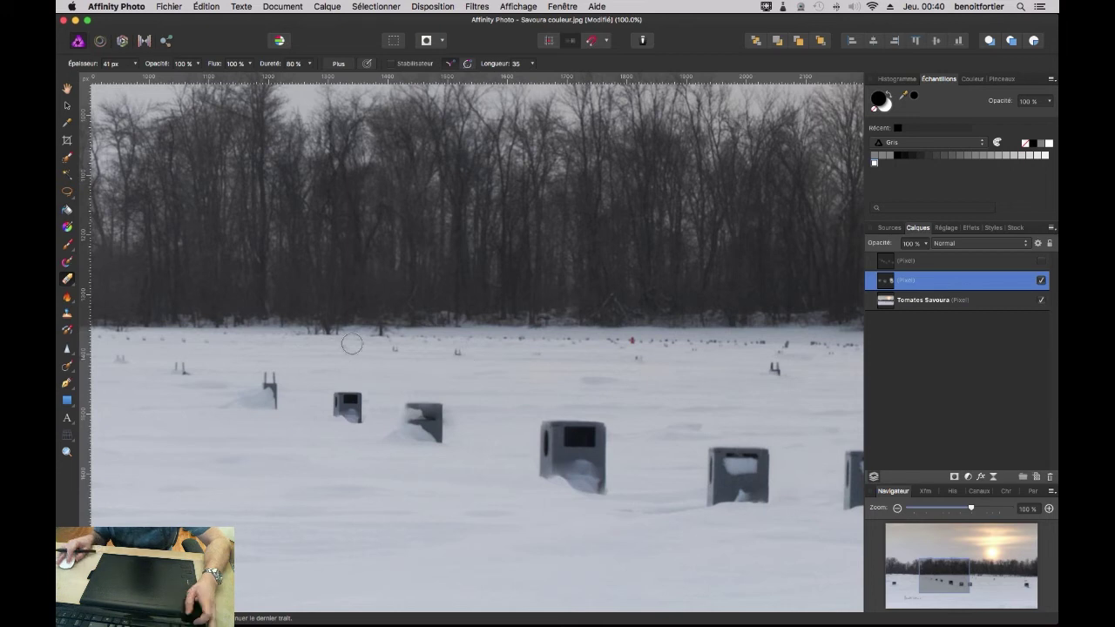
Fit the whole photo in the window, then zoom in on the cabins right of centre.
key(super+0)
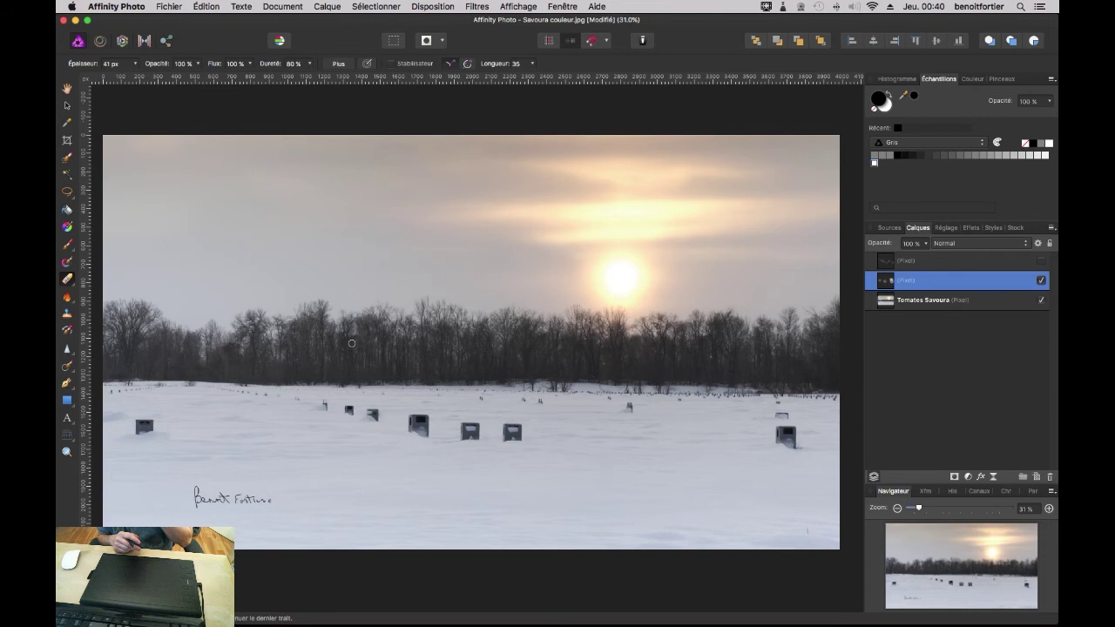
key(z)
drag(513, 435, 593, 470)
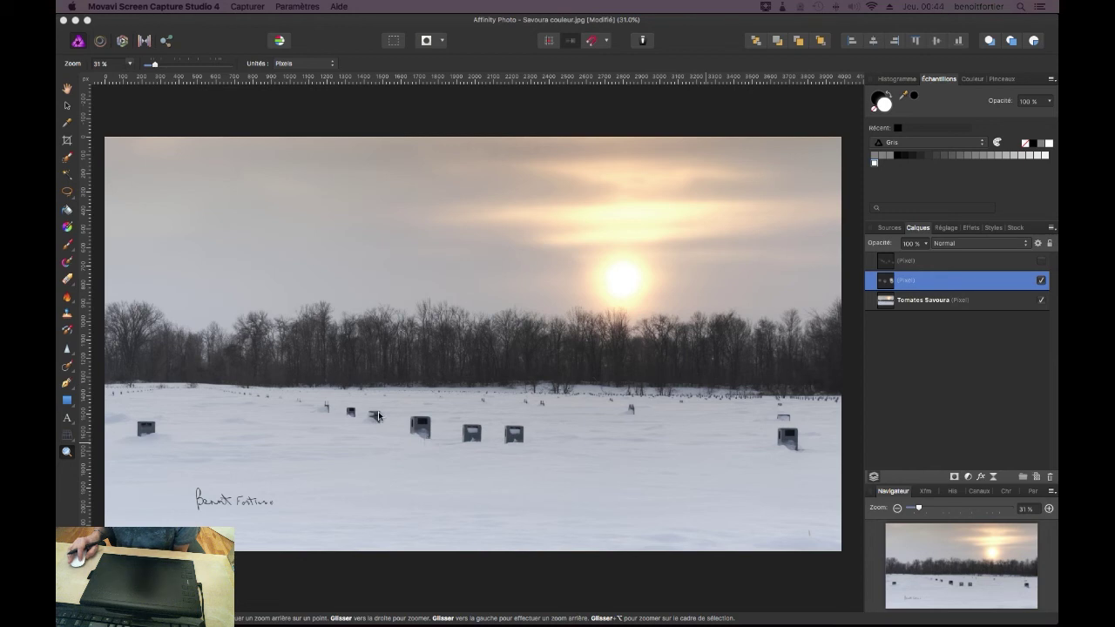
Add another empty pixel layer for the next cabin clone and fit the photo in view.
click(1036, 477)
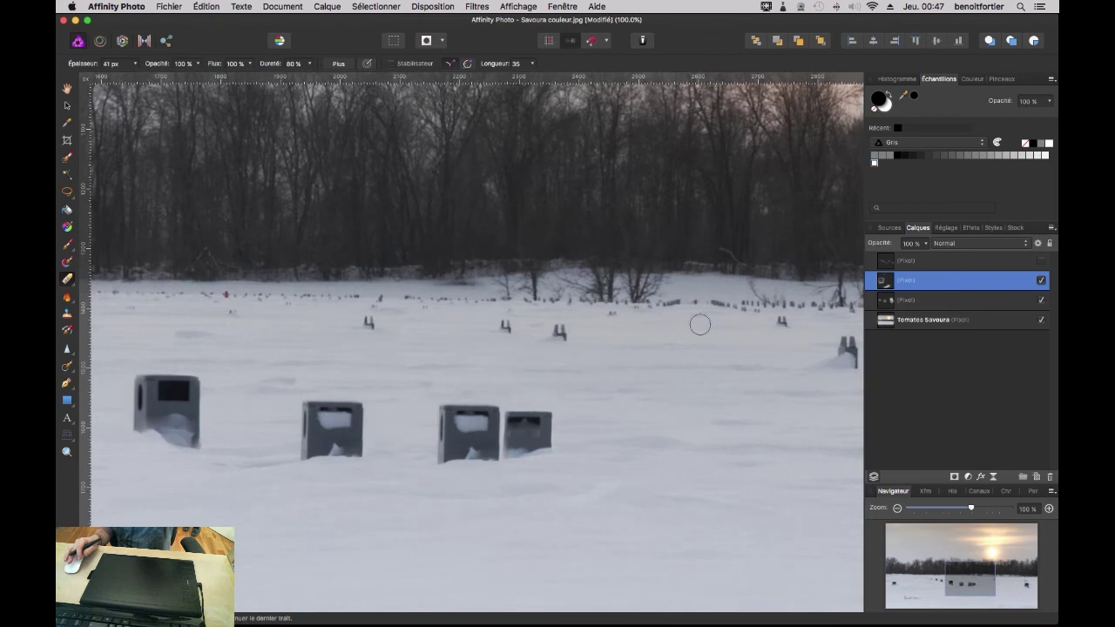
key(super+0)
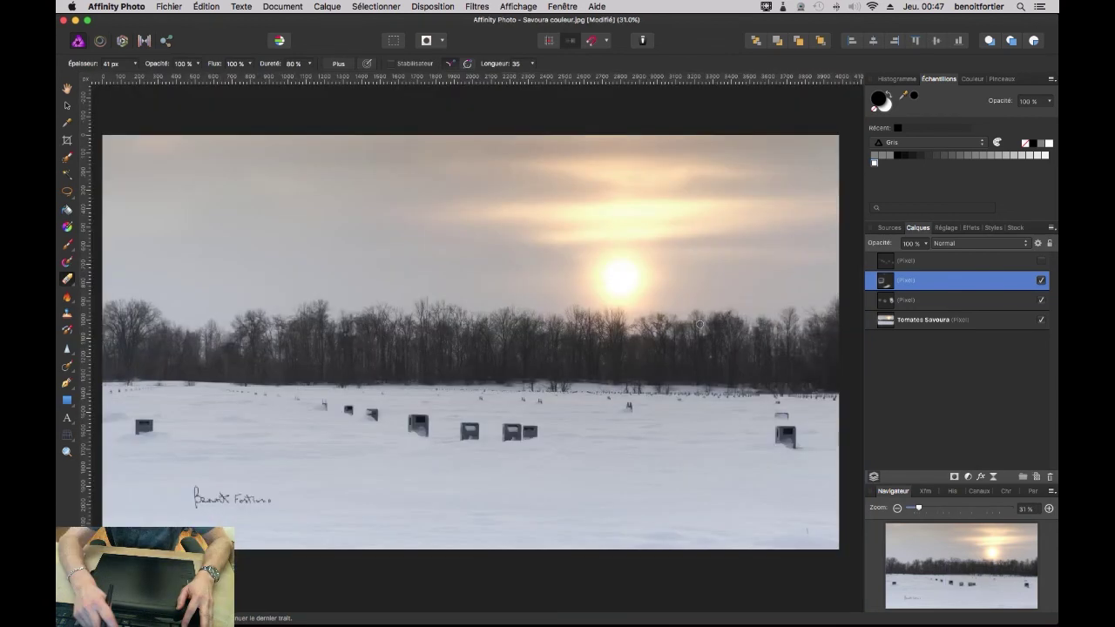
Hide both cloned-cabin layers and toggle the top layer's visibility to compare before and after.
click(1041, 299)
click(1041, 279)
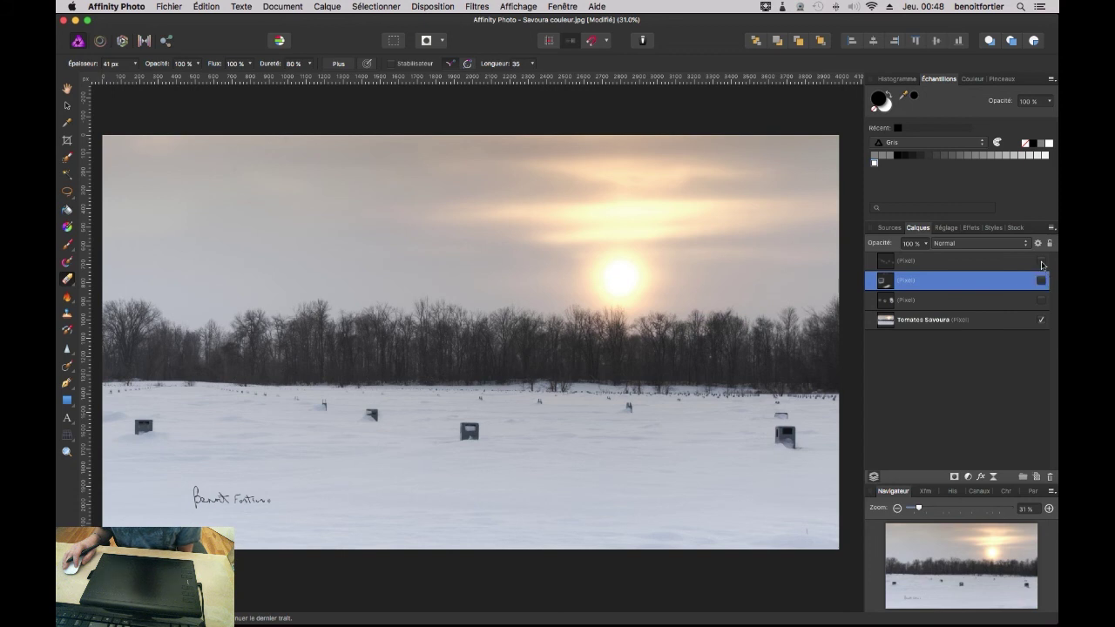
click(1042, 263)
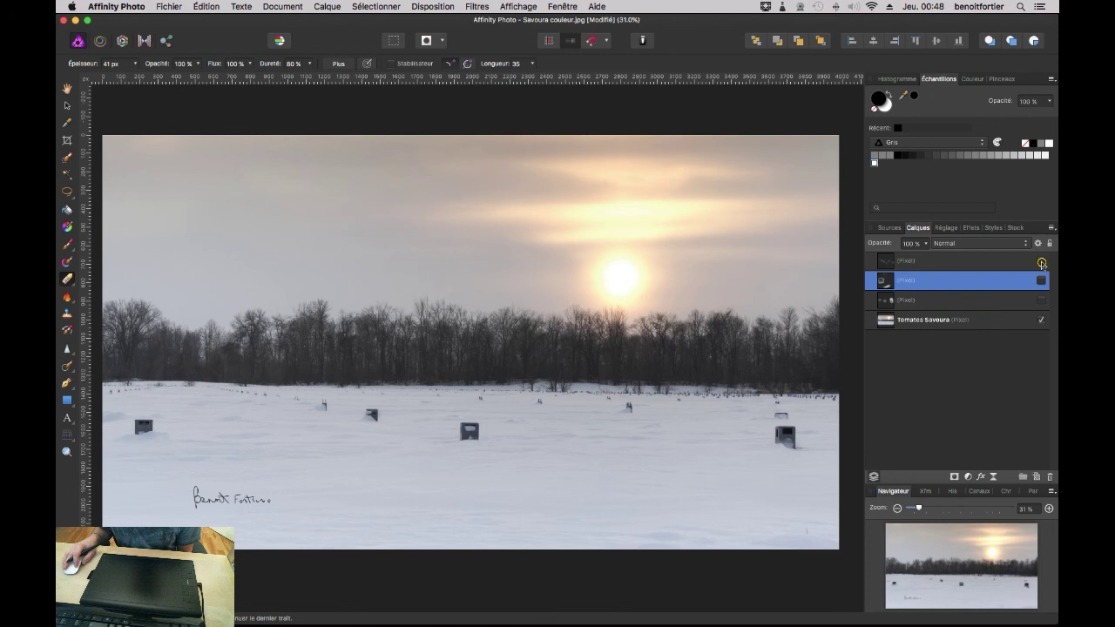